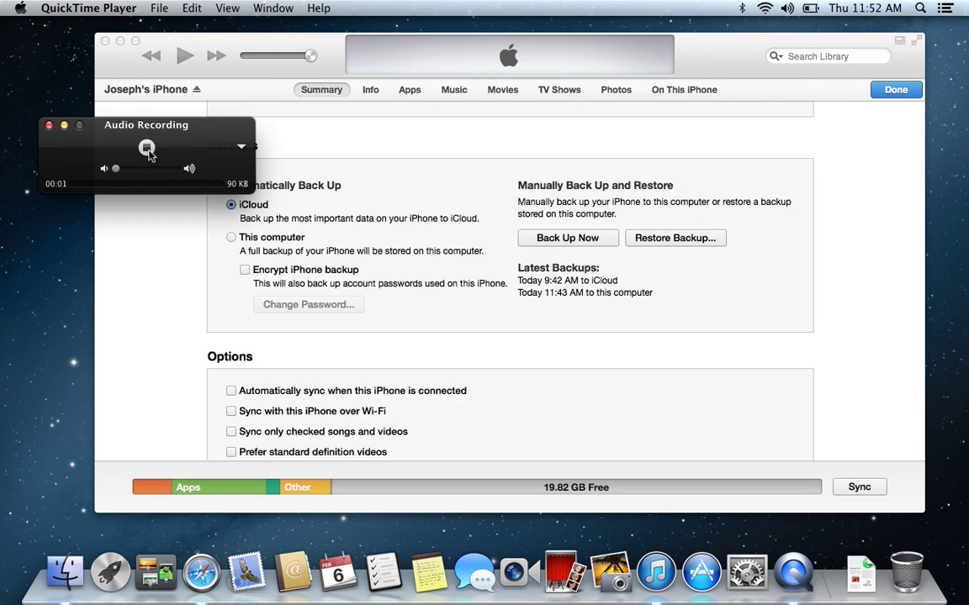
# Set iPhone automatic backups to go to This computer
pyautogui.click(434, 145)
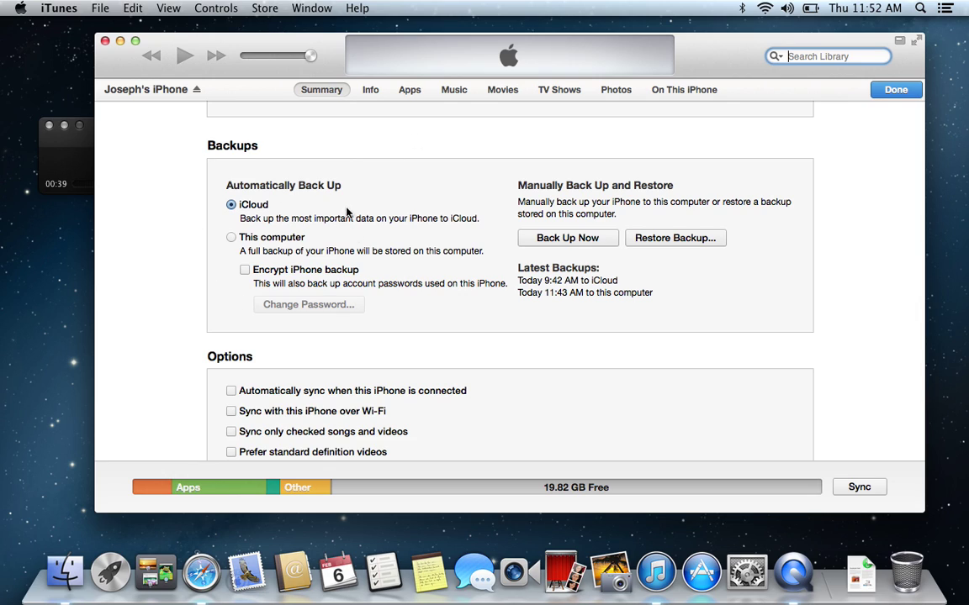
pyautogui.press('super+Tab')
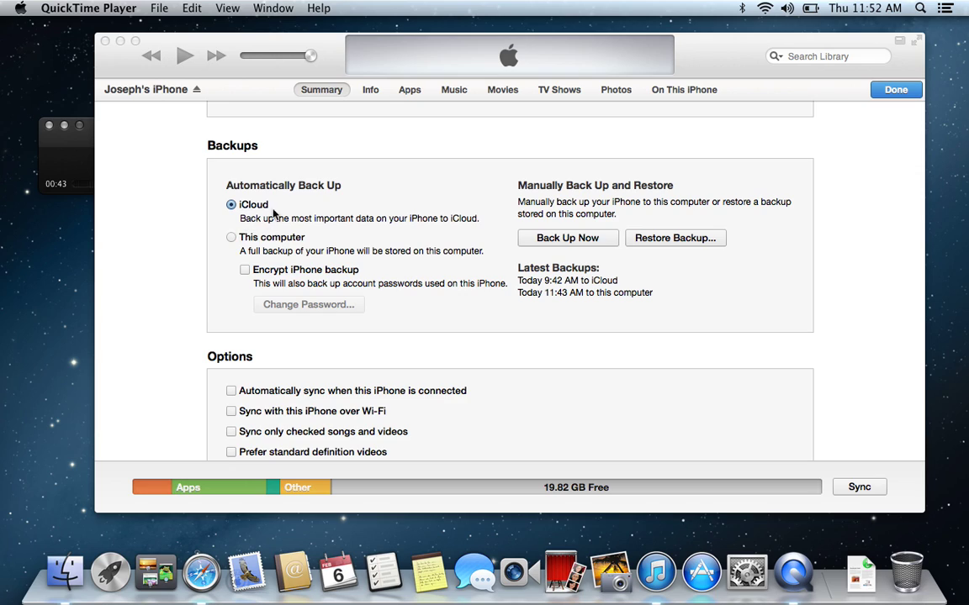
pyautogui.click(231, 238)
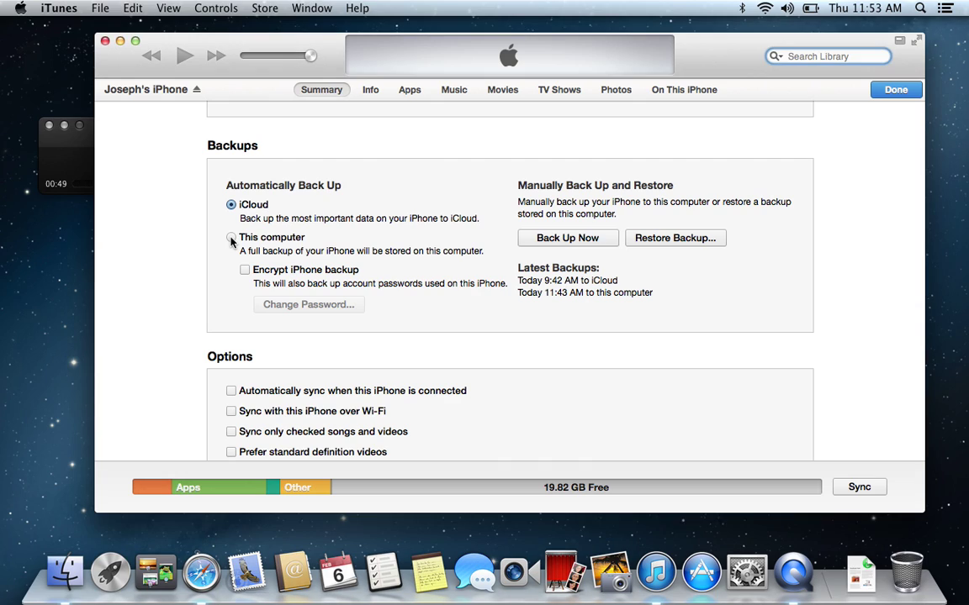
pyautogui.click(231, 238)
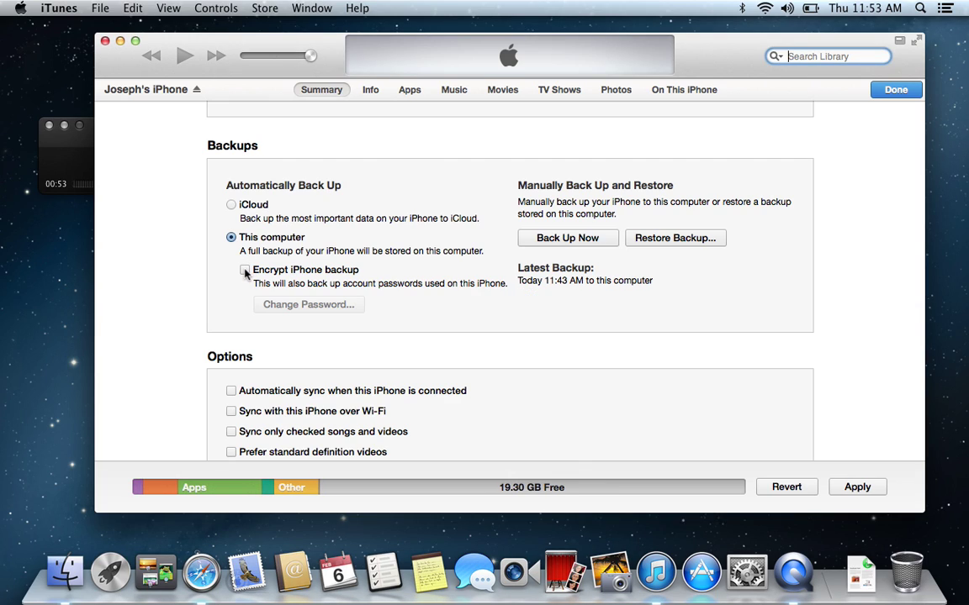
# Turn on Encrypt iPhone backup, then enter and confirm a backup password
pyautogui.click(245, 270)
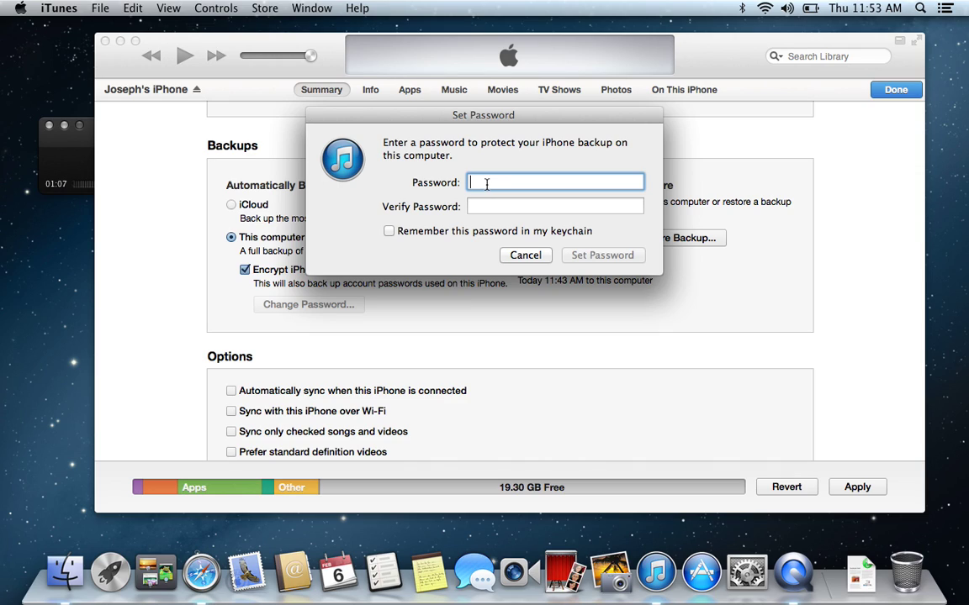
pyautogui.write('•••••••••')
pyautogui.press('Tab')
pyautogui.write('•••••')
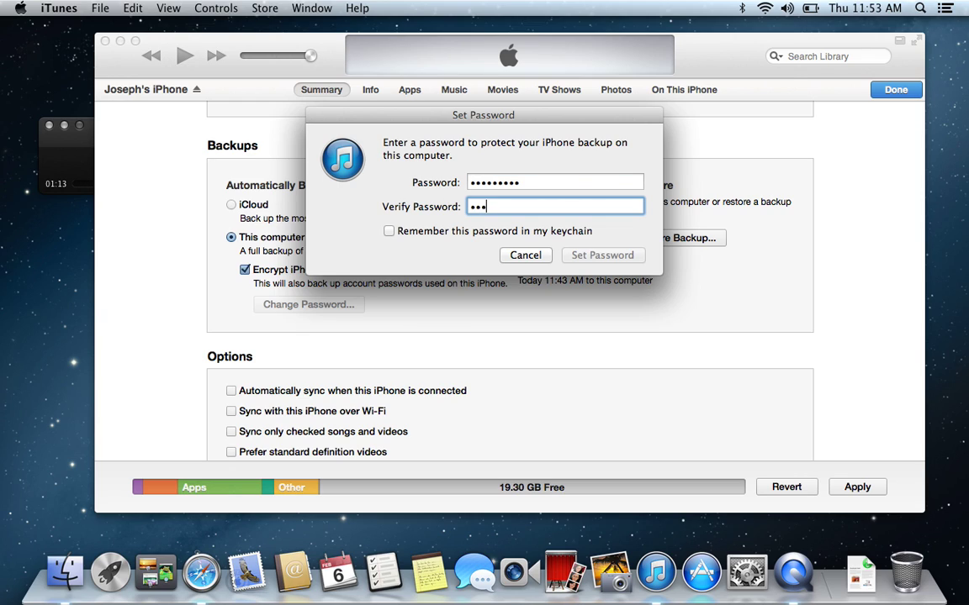
pyautogui.write('••••')
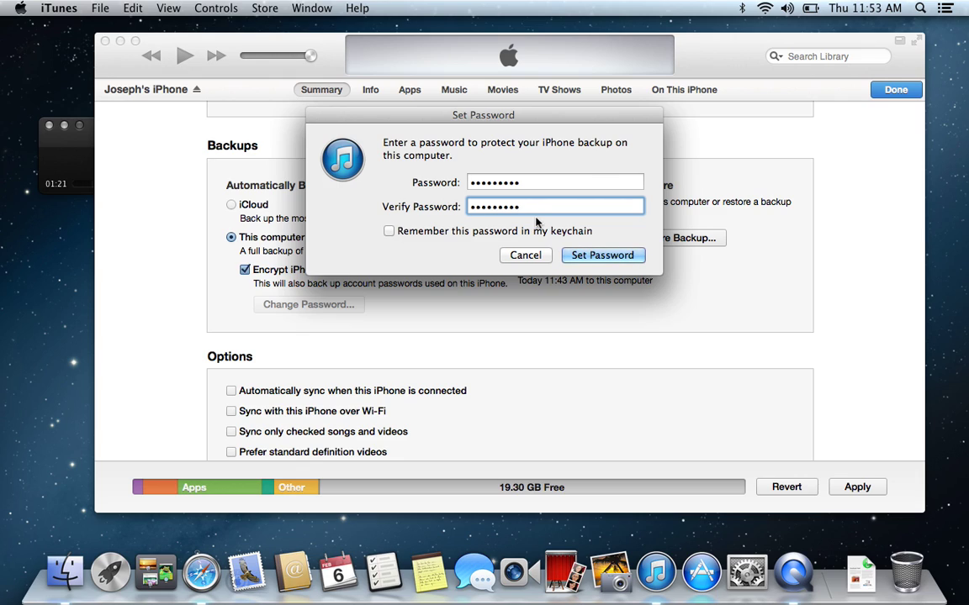
pyautogui.click(584, 256)
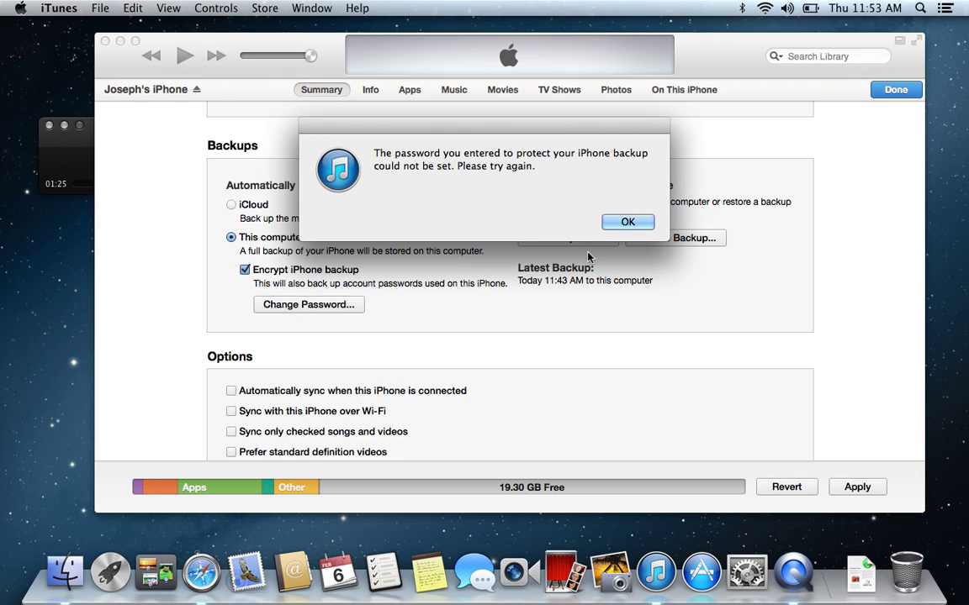
# Dismiss the password failure alert and submit the backup password to start the backup
pyautogui.click(628, 223)
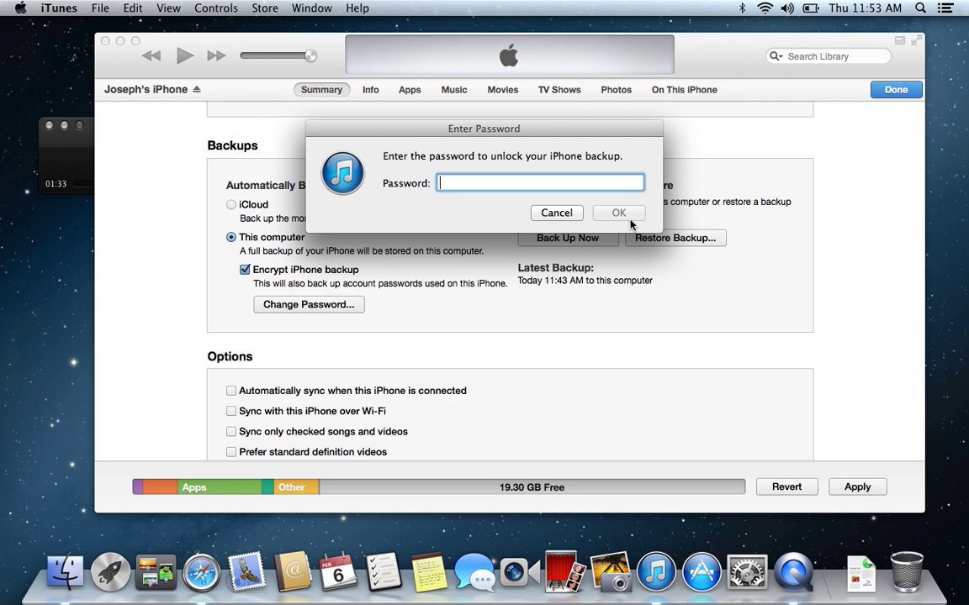
pyautogui.write('********')
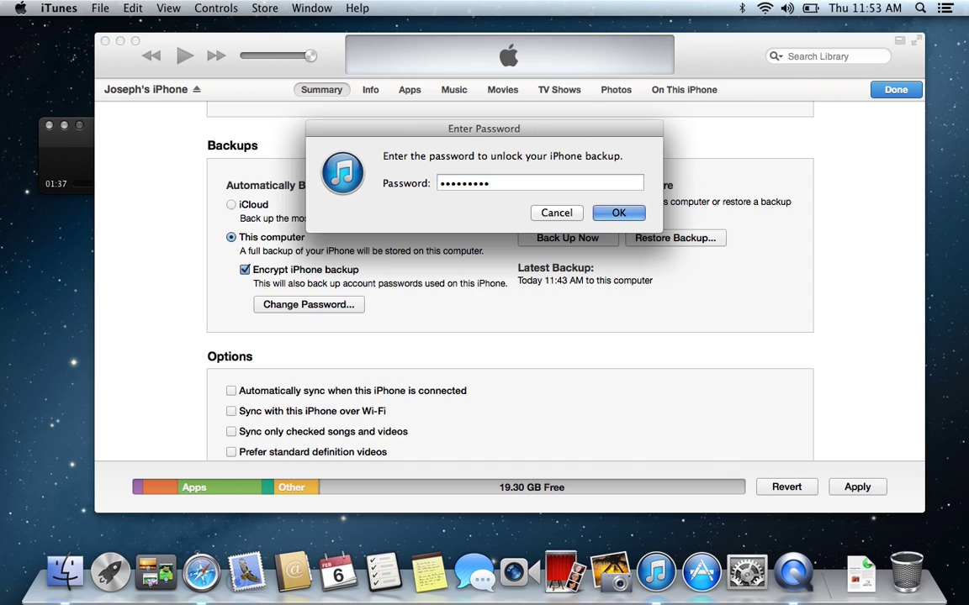
pyautogui.press('Return')
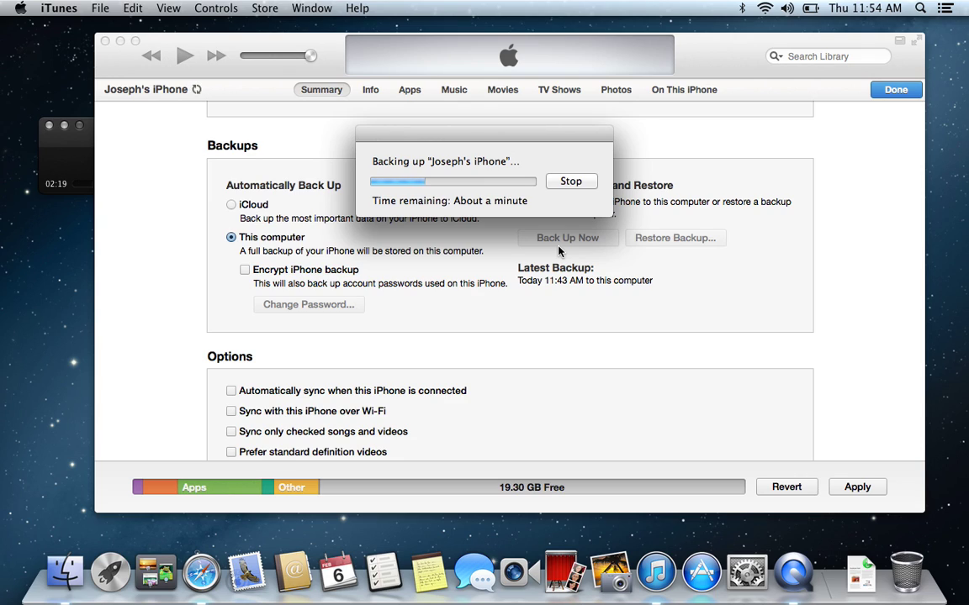
# Open the Store menu while the iPhone backup is still running
pyautogui.click(265, 9)
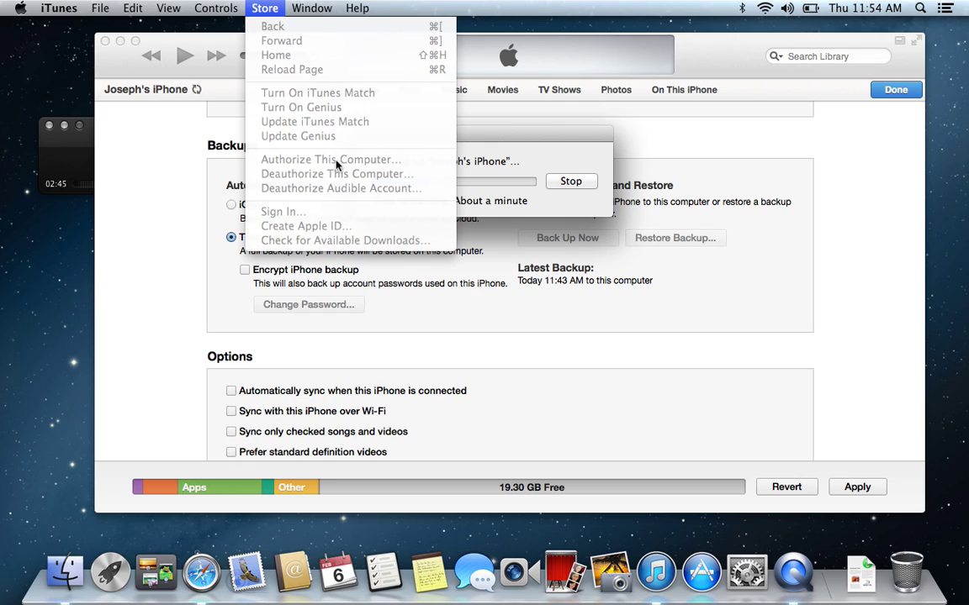
# Close the Store menu without choosing anything and let the backup finish
pyautogui.click(541, 140)
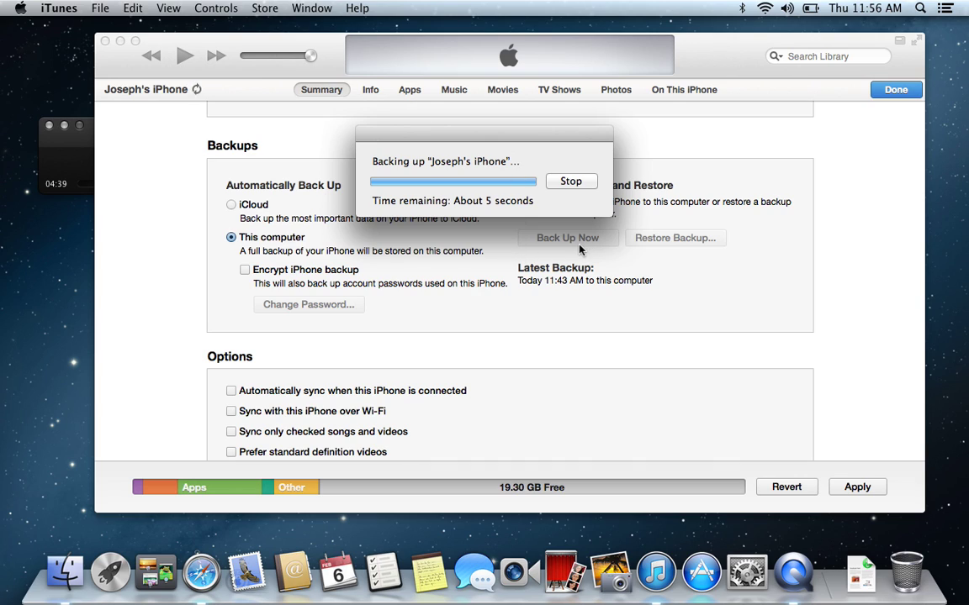
pyautogui.click(266, 11)
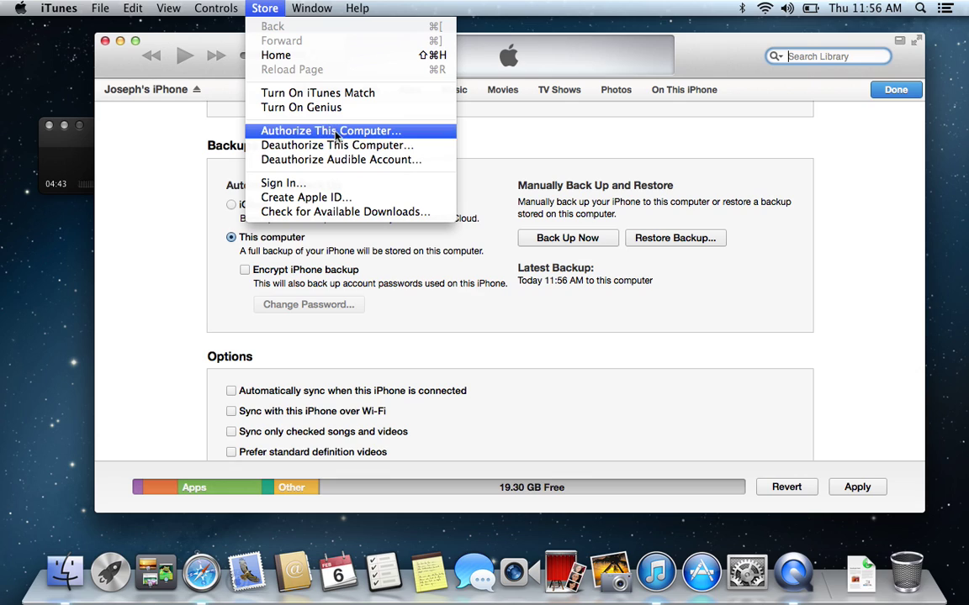
pyautogui.click(298, 130)
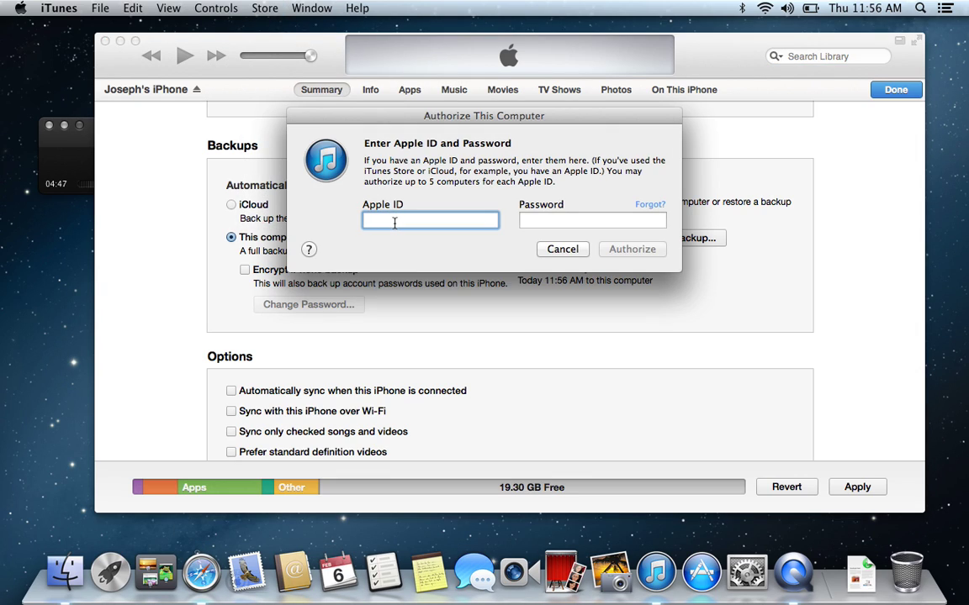
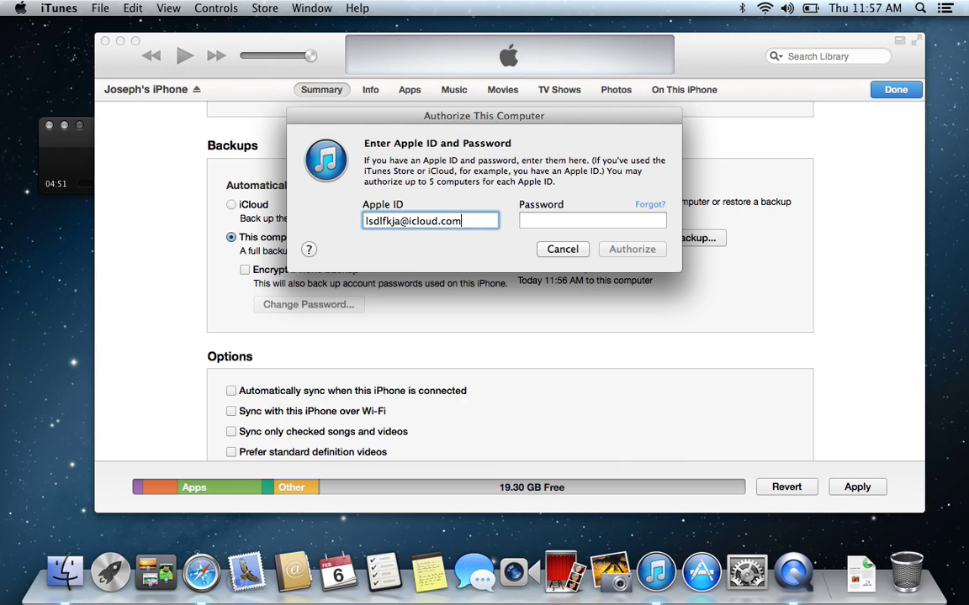
pyautogui.press('Tab')
pyautogui.write('asdfasdfasdf')
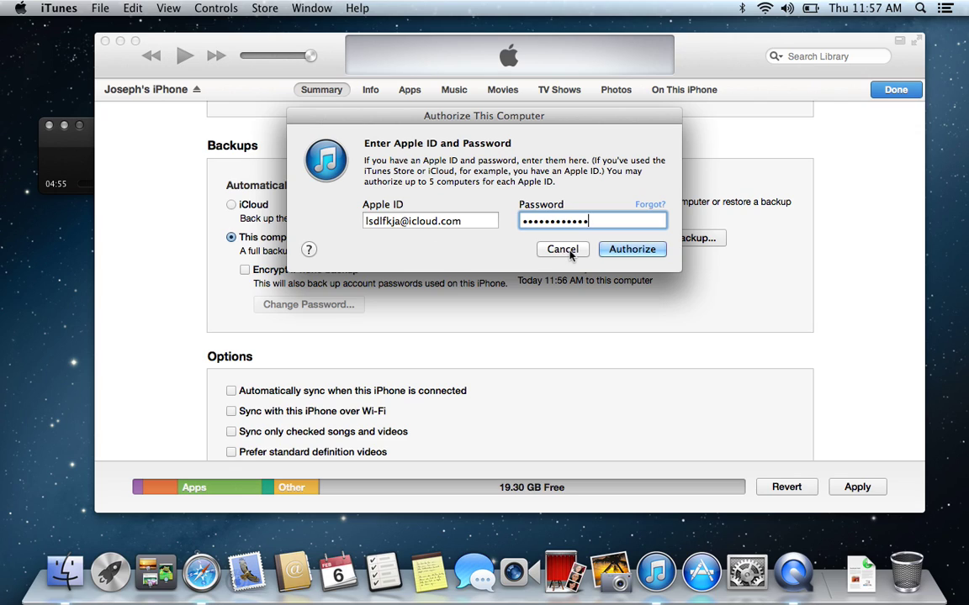
pyautogui.click(565, 249)
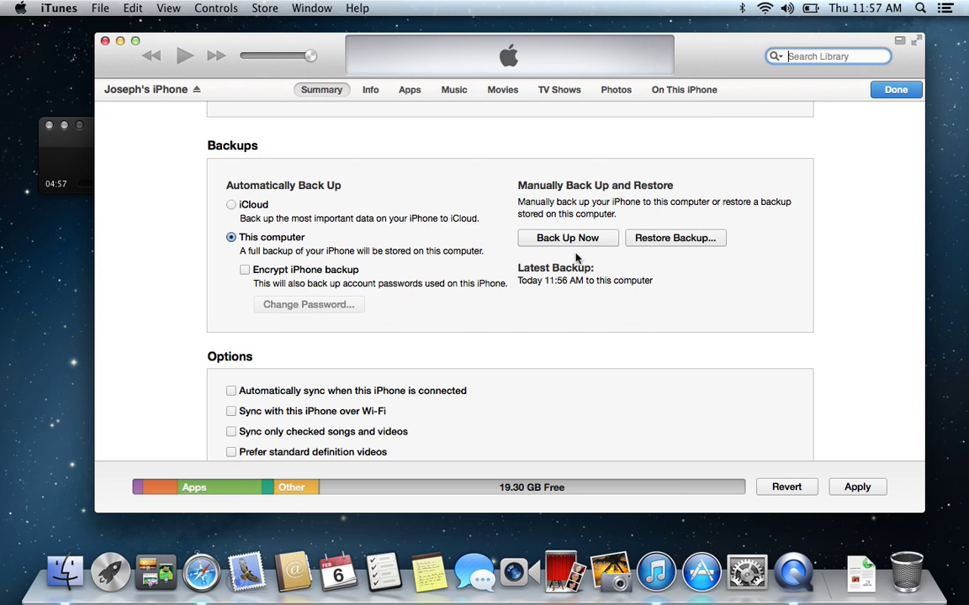
# Back up the iPhone now including apps, then expand and scroll the 83 untransferred items
pyautogui.click(563, 241)
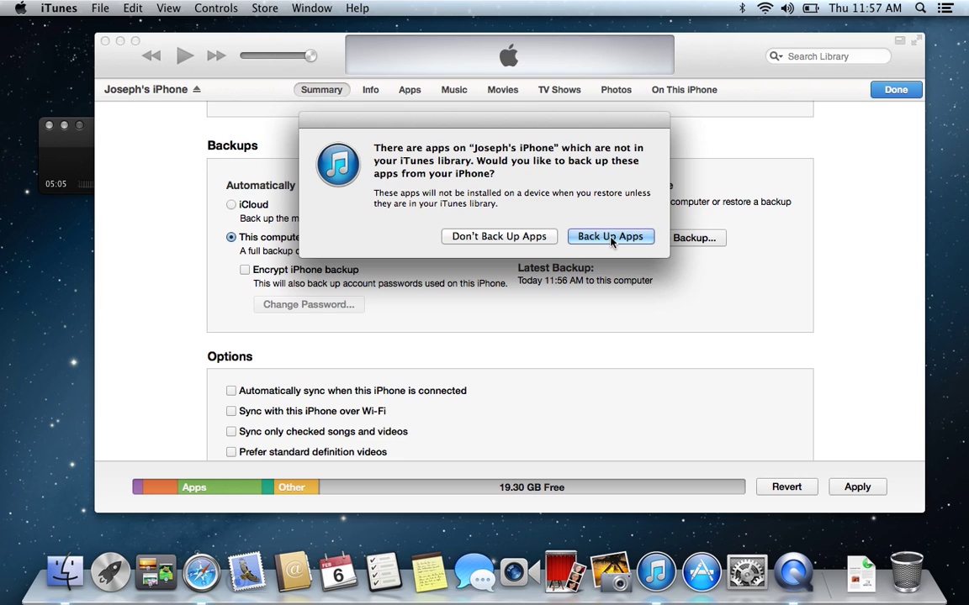
pyautogui.click(611, 237)
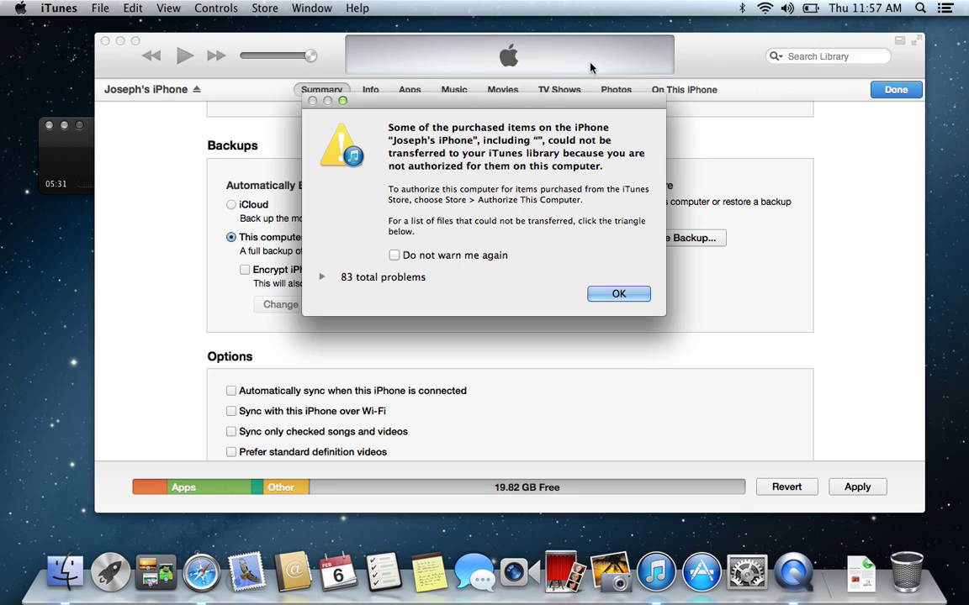
pyautogui.click(321, 277)
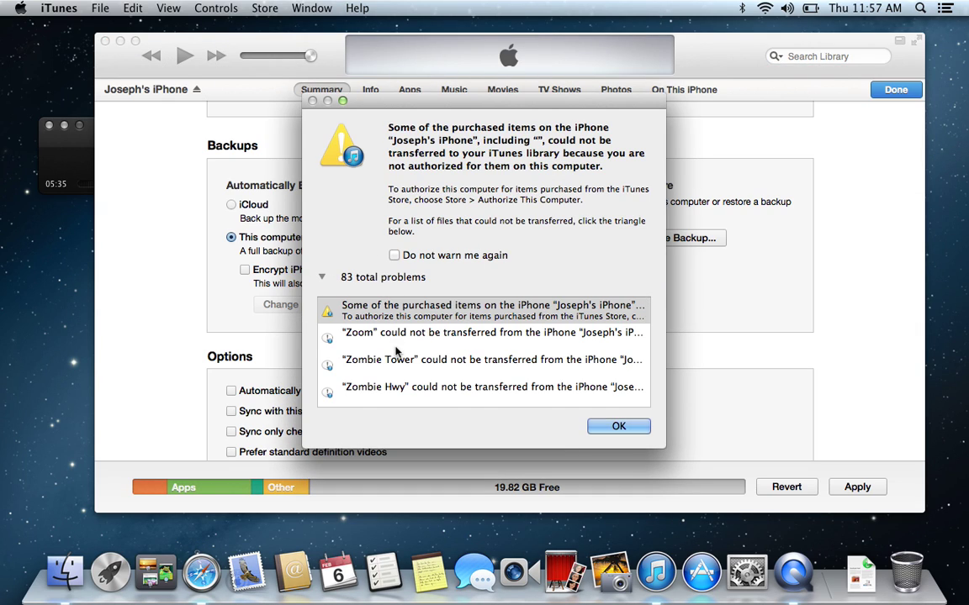
pyautogui.scroll(-5, 396, 352)
pyautogui.scroll(-5, 396, 352)
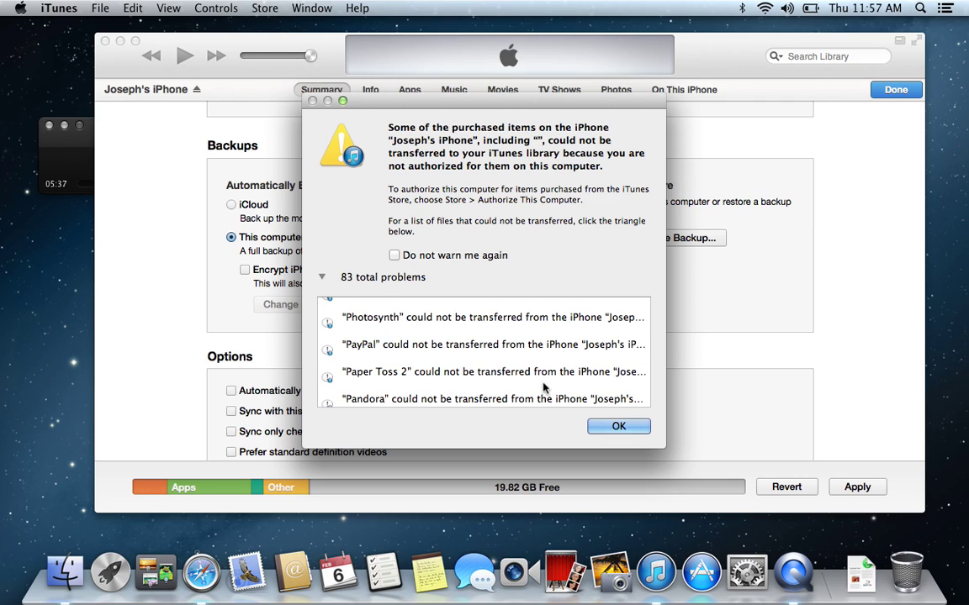
# Dismiss the transfer warning and open and close the Store menu twice without choosing anything
pyautogui.click(618, 427)
pyautogui.click(264, 9)
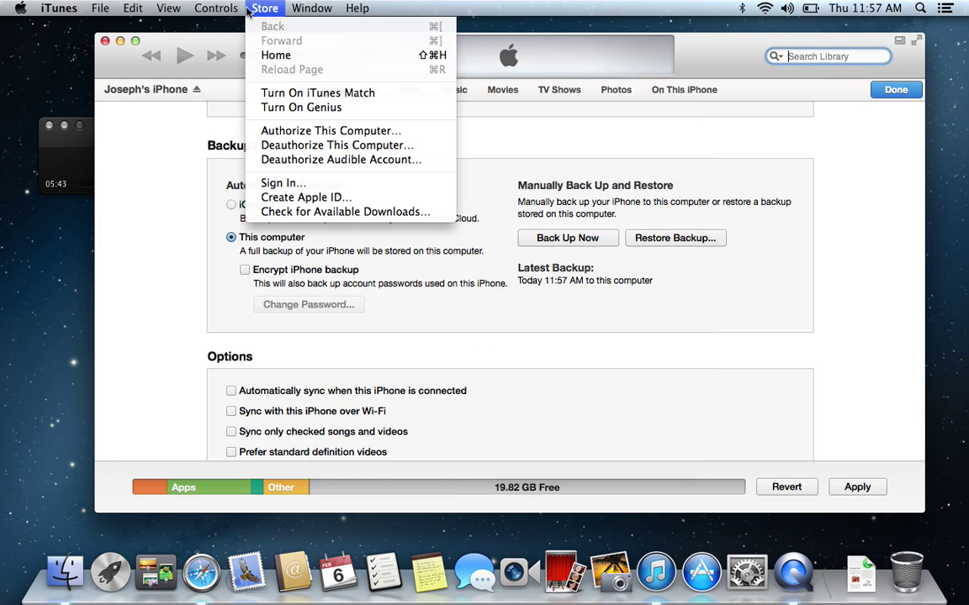
pyautogui.click(538, 156)
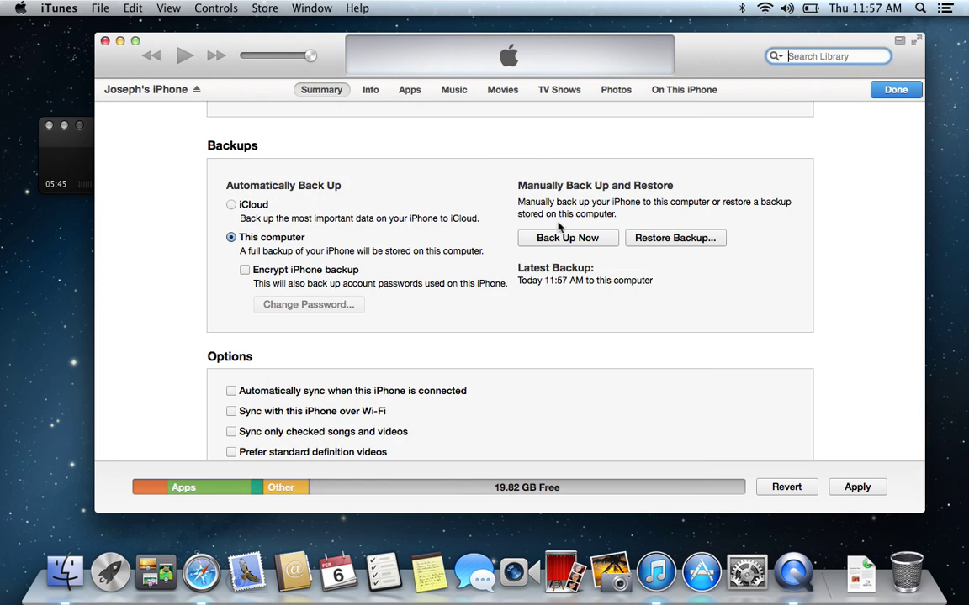
pyautogui.click(263, 8)
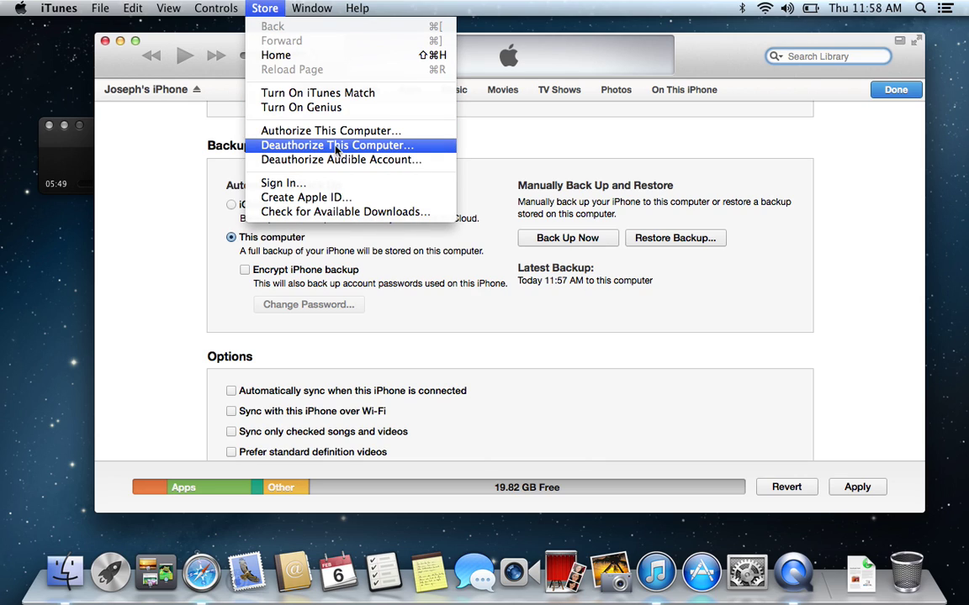
pyautogui.click(545, 153)
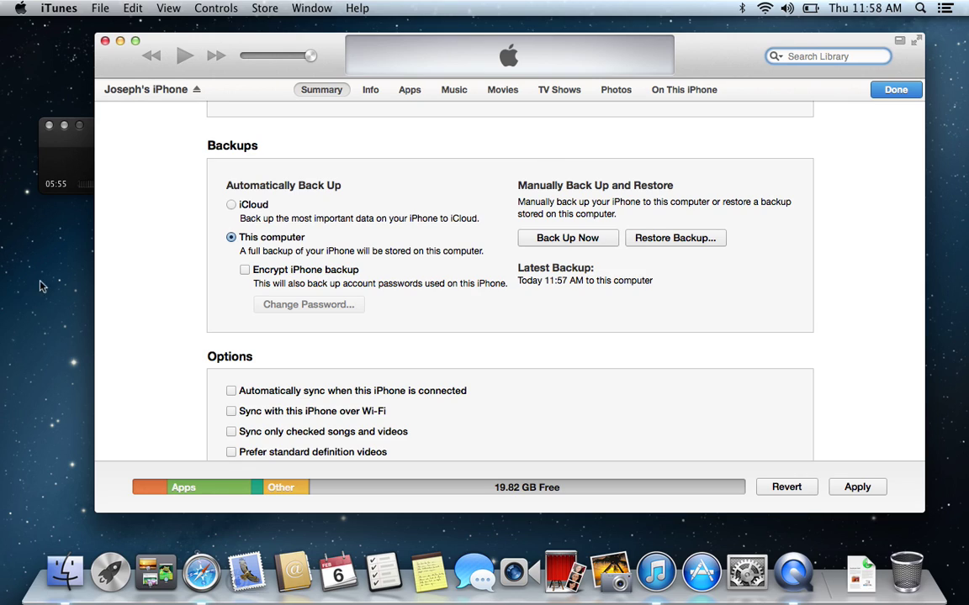
pyautogui.click(48, 308)
pyautogui.moveTo(90, 148); pyautogui.dragTo(186, 164)
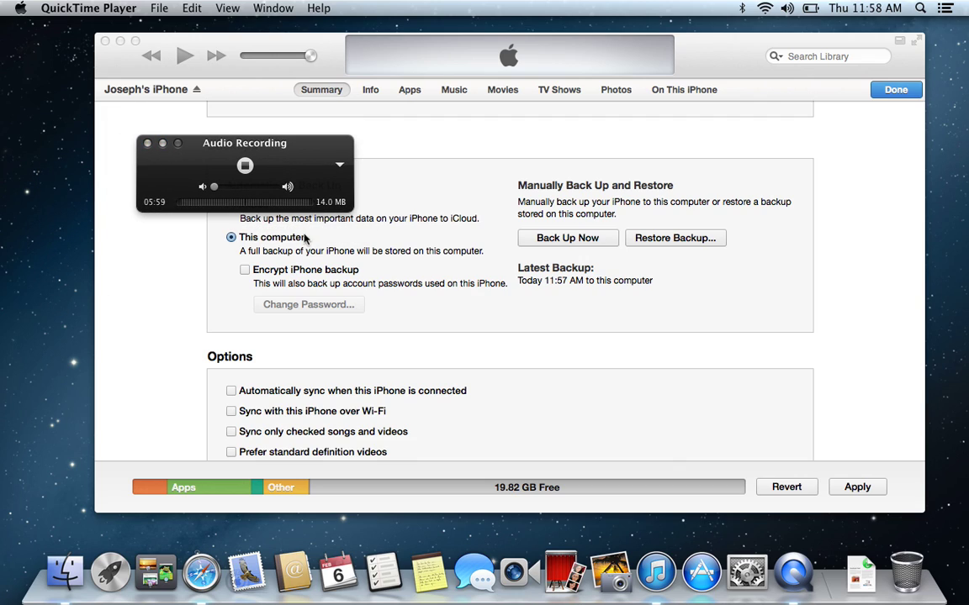